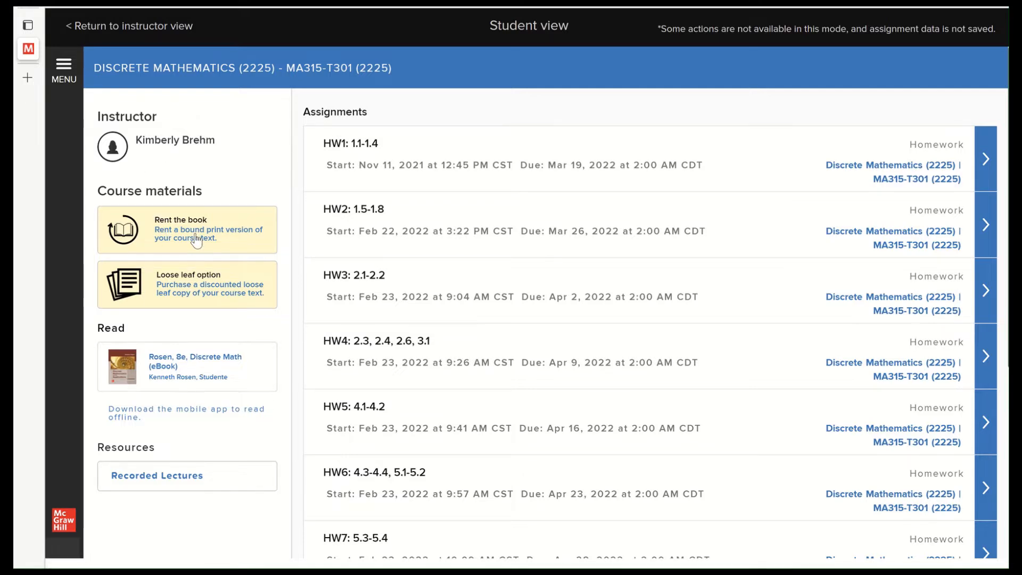
Open the Discrete Math eBook from the course's reading section and view its cover page
left_click(170, 368)
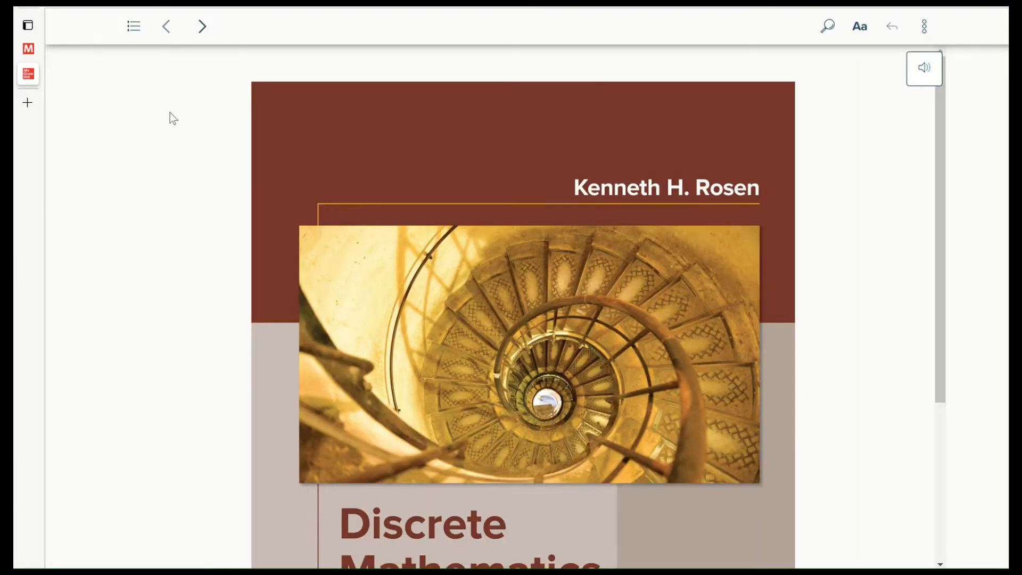
scroll(170, 113, "down", 4)
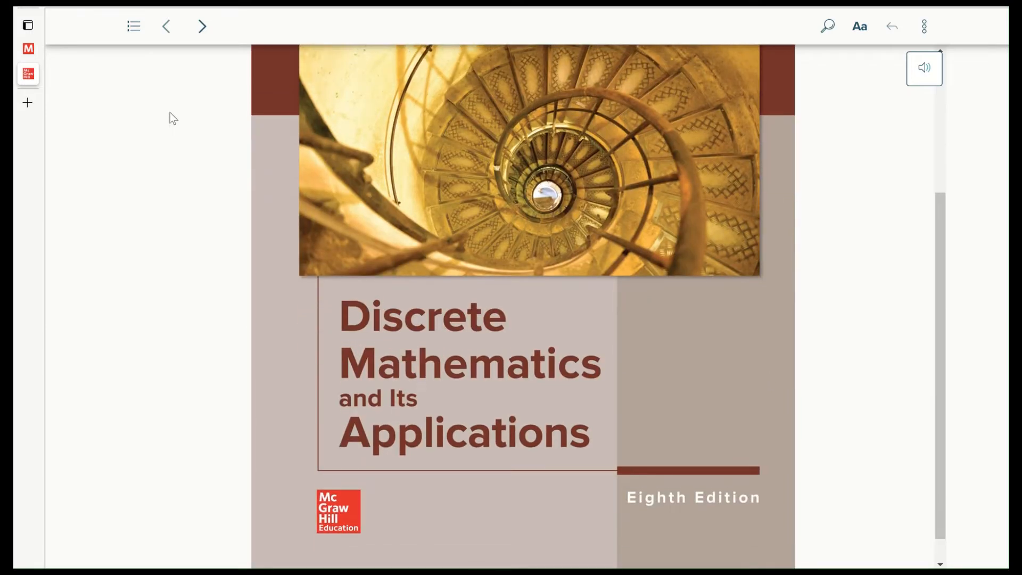
scroll(171, 113, "up", 4)
scroll(735, 367, "down", 2)
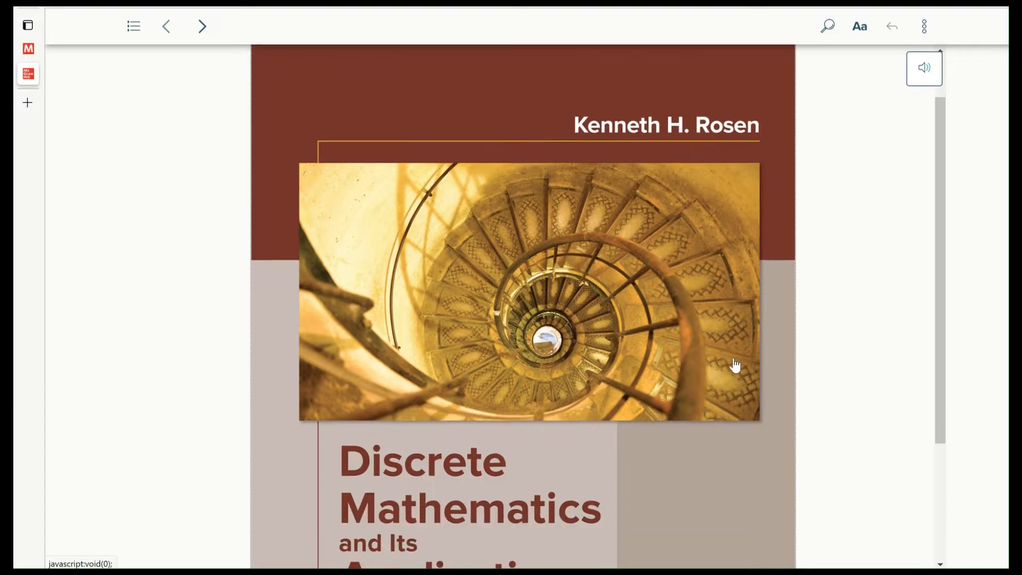
Return to the course page and review the list of homework assignments from HW1 to HW11
left_click(28, 50)
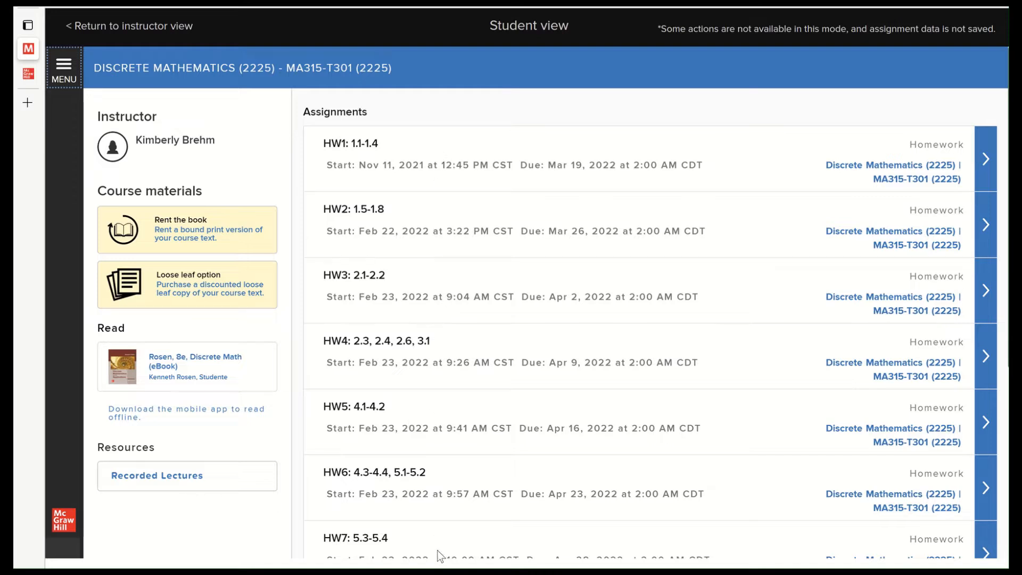
scroll(505, 498, "down", 5)
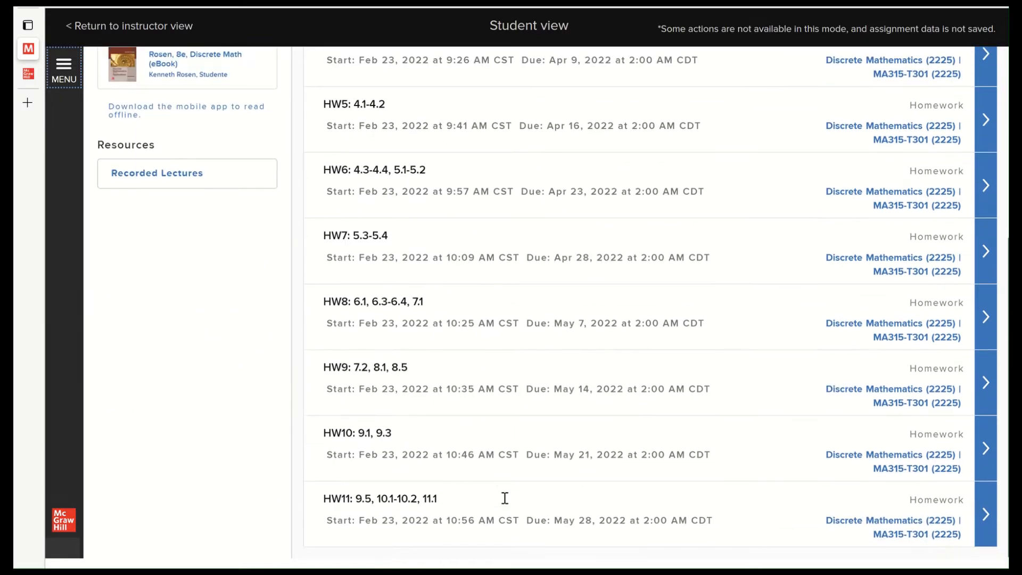
scroll(505, 498, "up", 5)
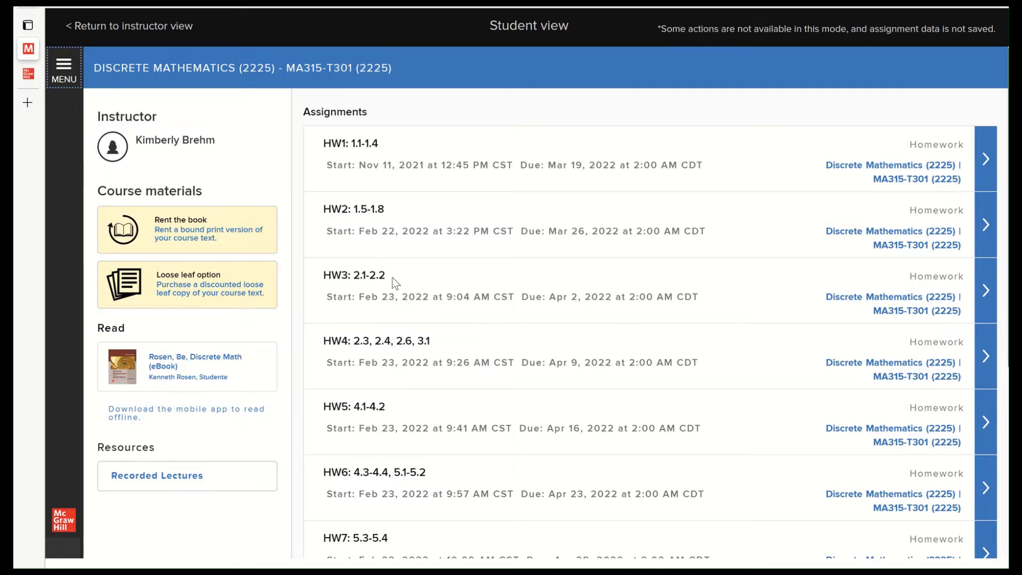
scroll(395, 283, "down", 2)
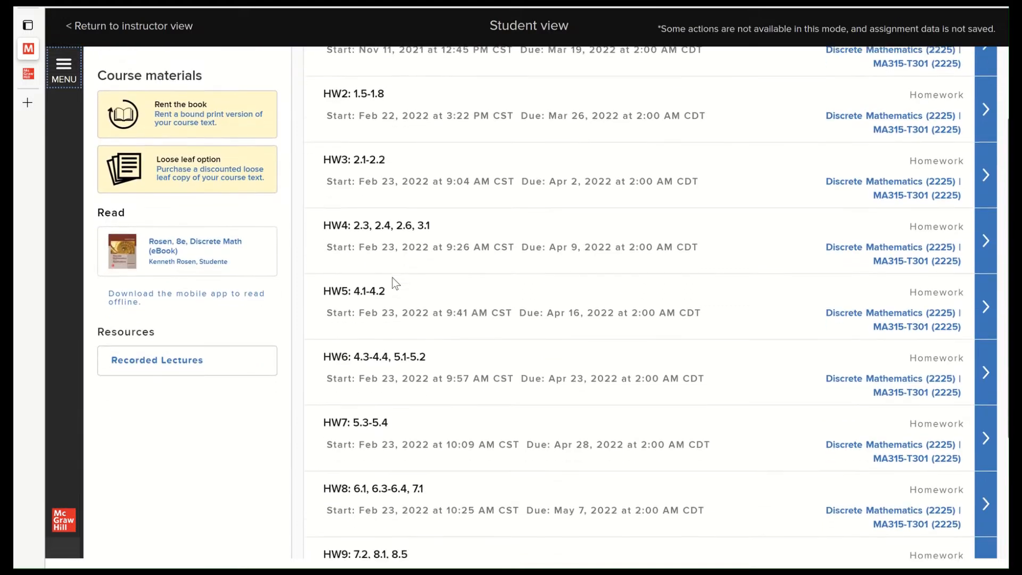
scroll(395, 282, "up", 2)
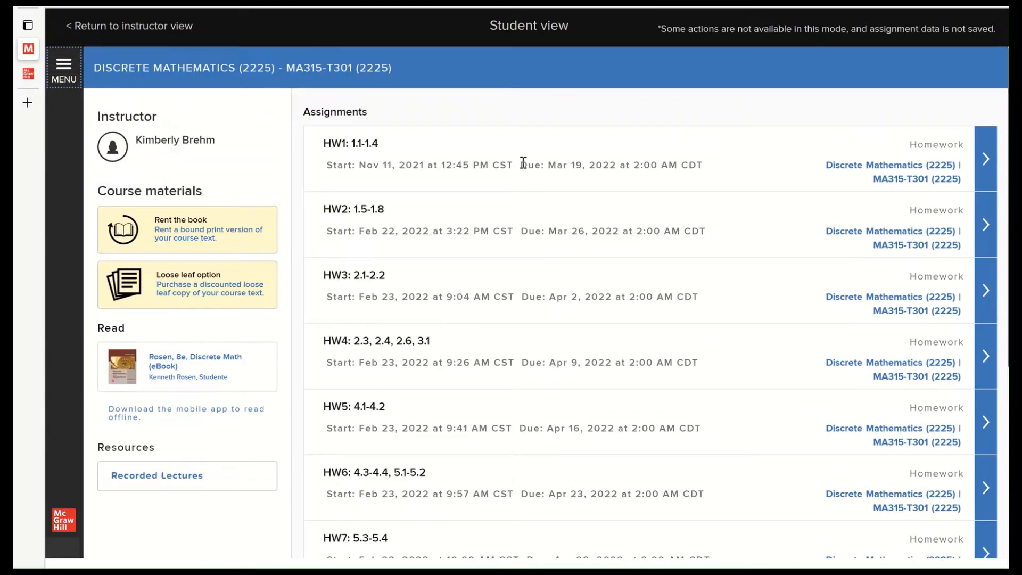
Highlight the due date of the HW1: 1.1-1.4 assignment, then clear the highlight
left_click_drag(524, 165, 703, 164)
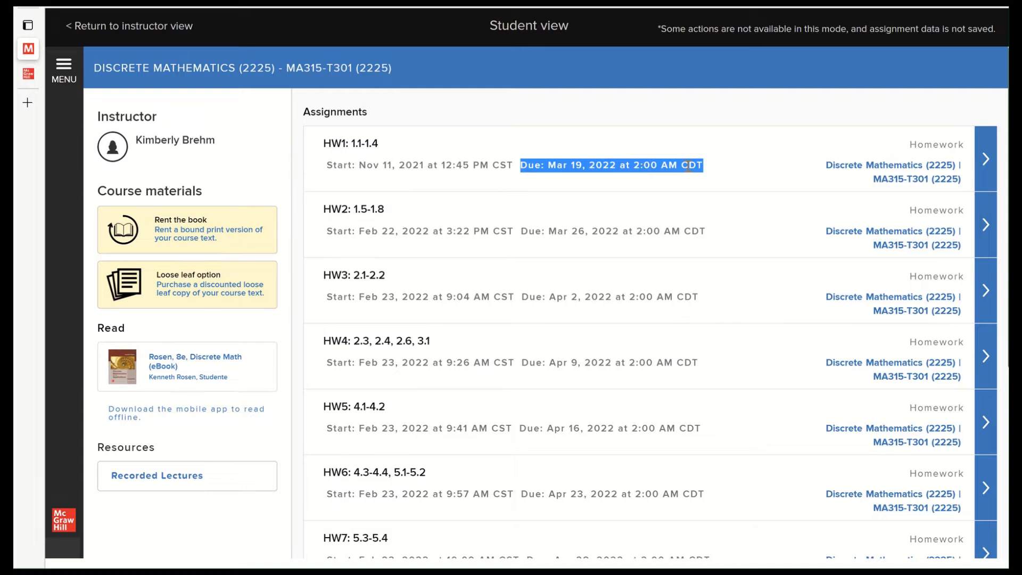
left_click(706, 198)
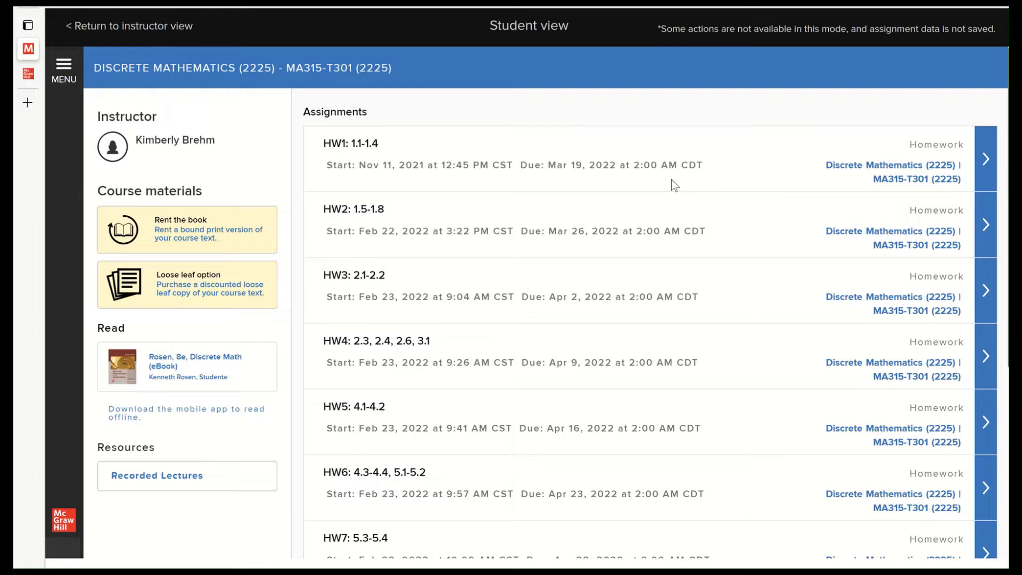
scroll(672, 180, "down", 1)
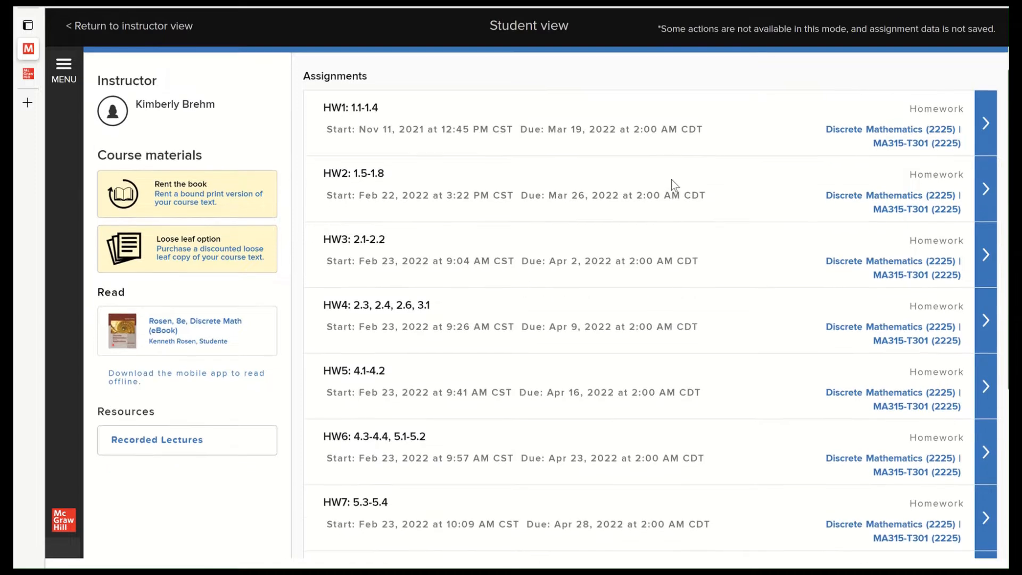
View the assignment details of HW1 and of HW8: 6.1, 6.3-6.4, 7.1, closing each one after reading it
left_click(986, 127)
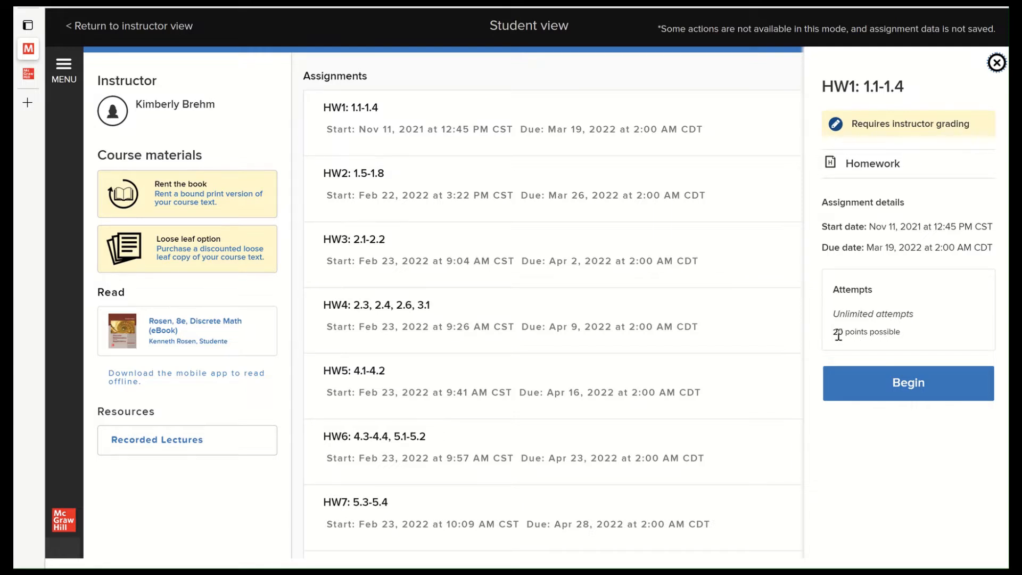
left_click(999, 68)
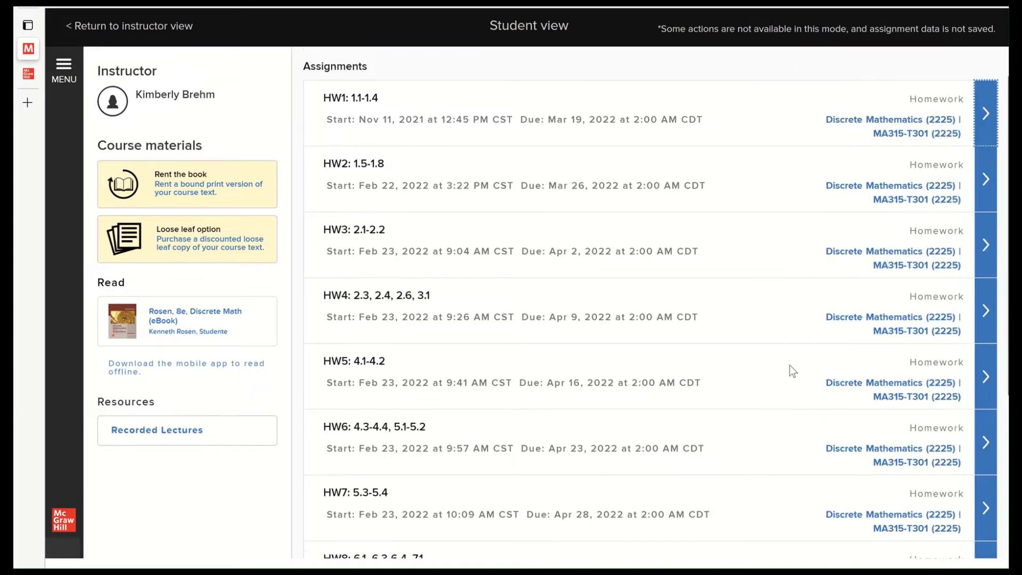
scroll(790, 365, "down", 5)
left_click(985, 318)
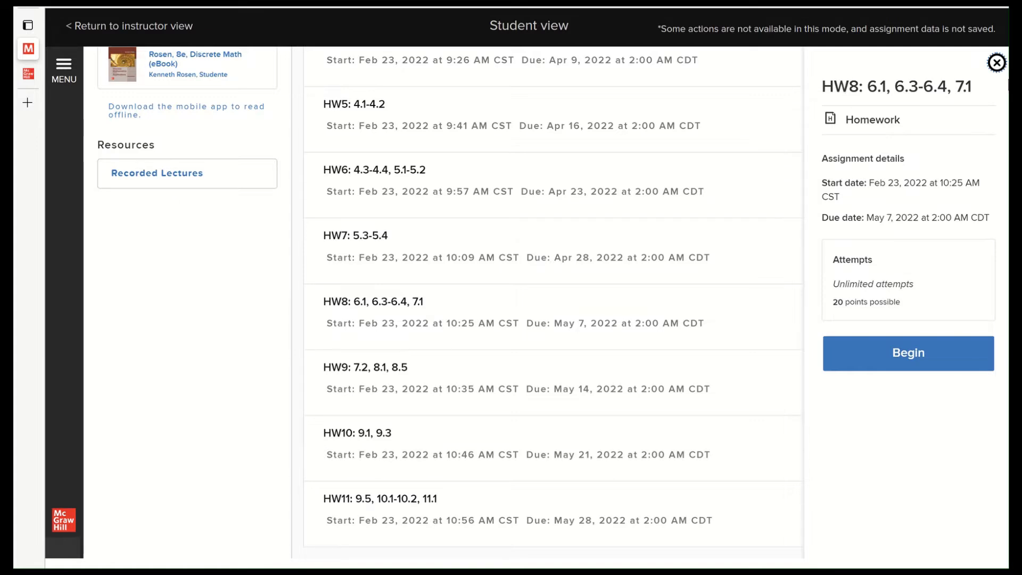
left_click(997, 62)
Begin the HW1: 1.1-1.4 assignment and continue past its overview to the first question
scroll(816, 228, "up", 6)
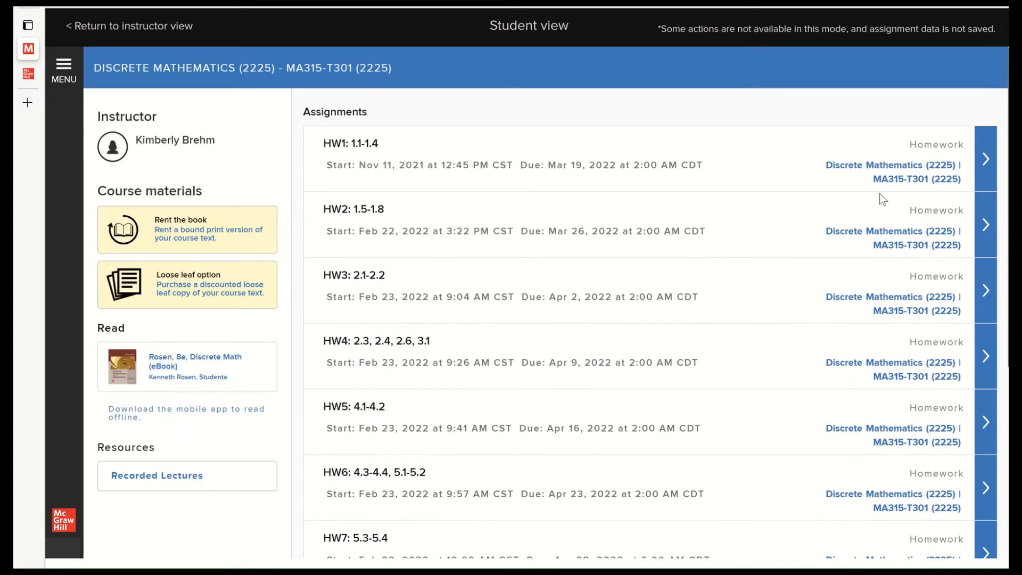
left_click(985, 169)
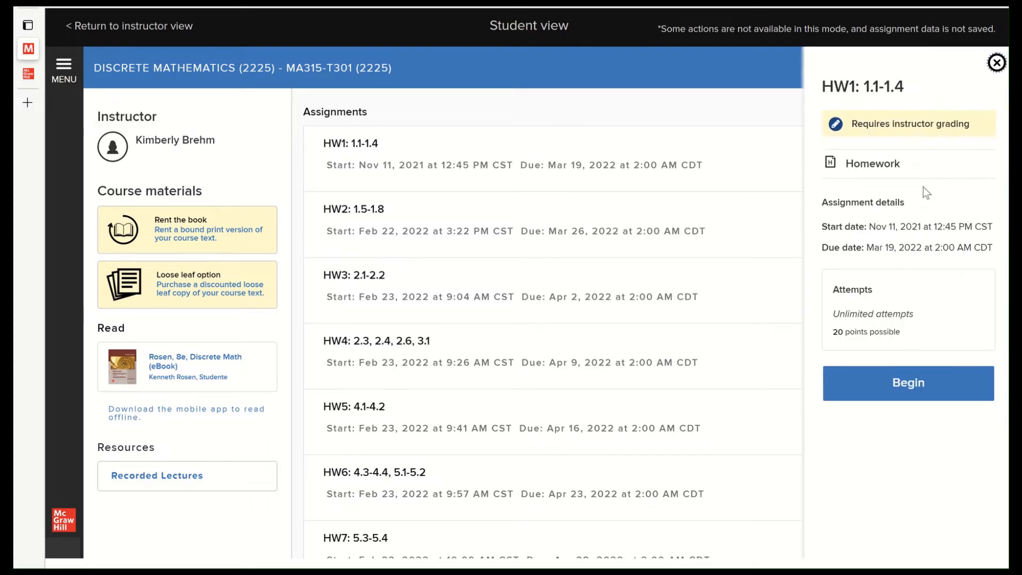
left_click(915, 394)
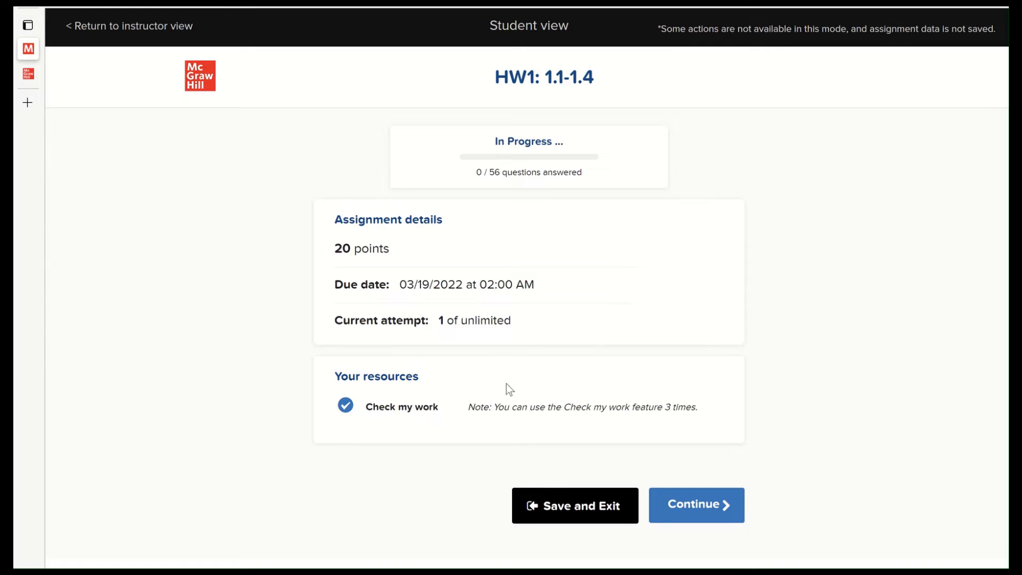
left_click(688, 513)
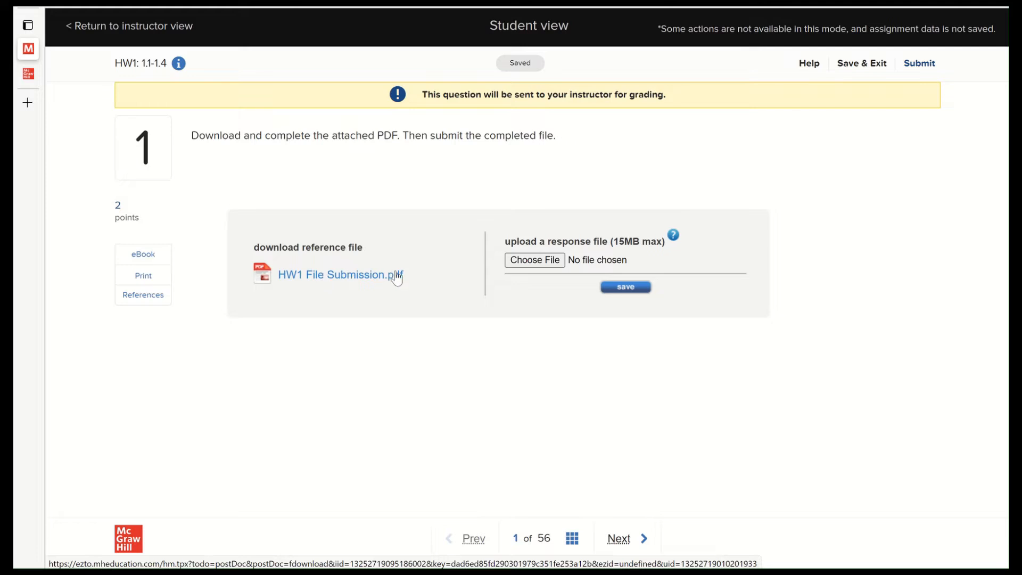
Open question 1's reference file, HW1 File Submission.pdf, examine its circuit exercises, and return to the question
left_click(307, 280)
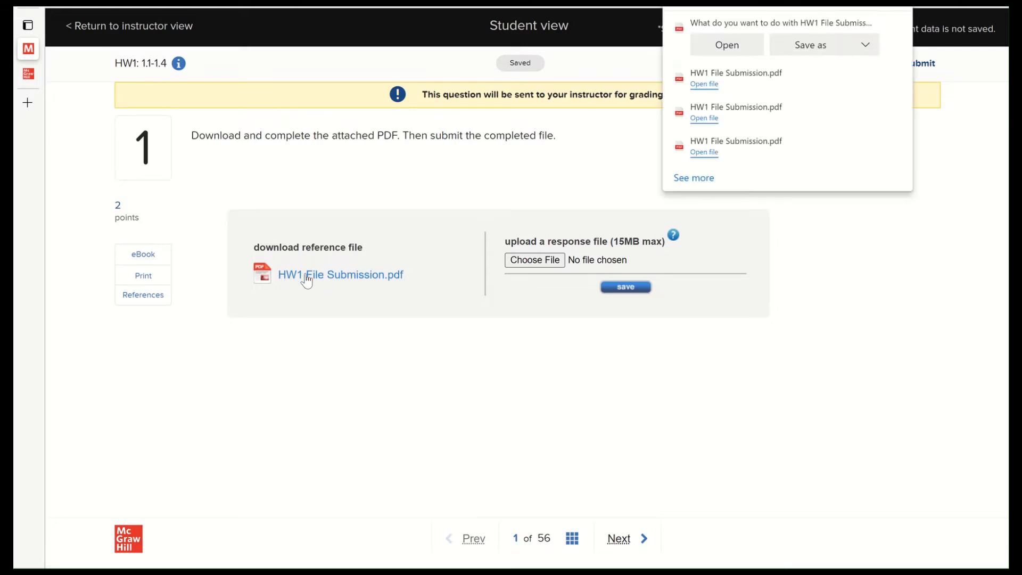
left_click(714, 43)
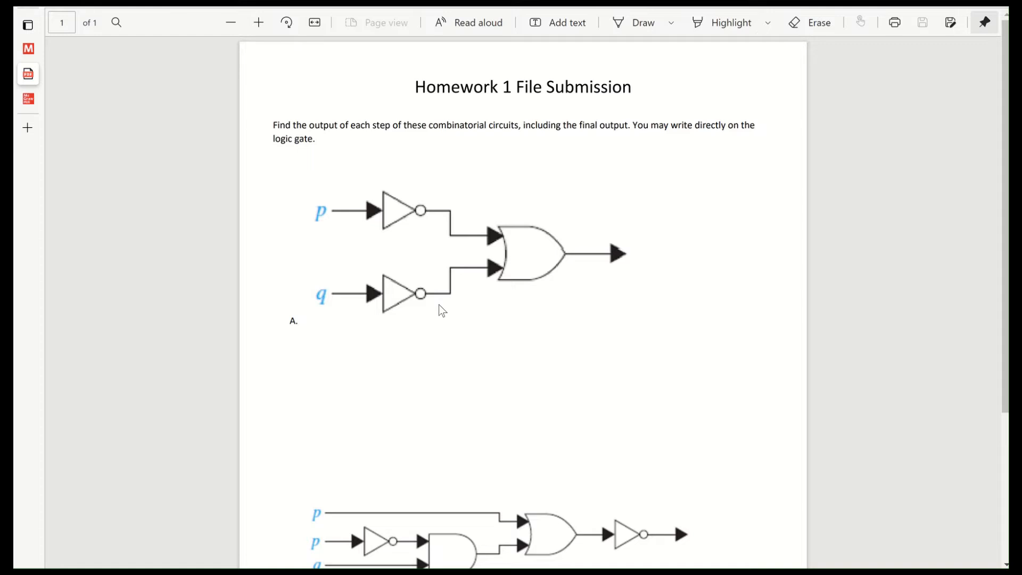
left_click(30, 48)
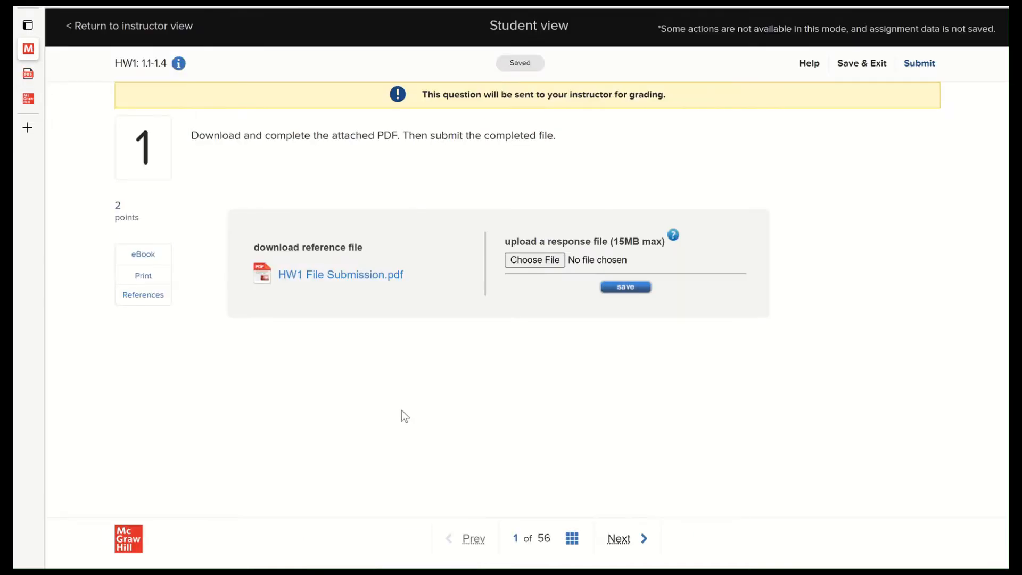
left_click(33, 77)
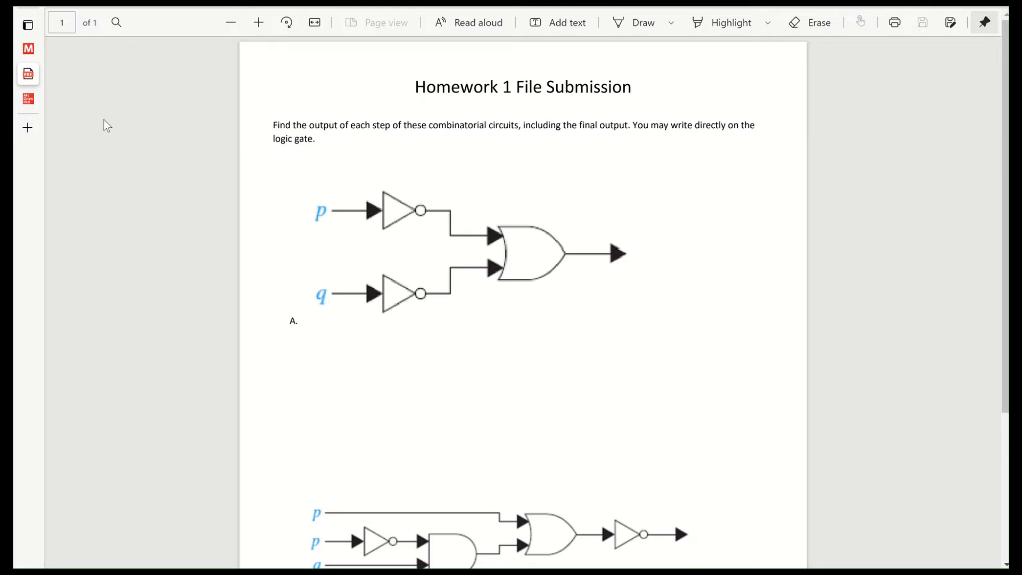
left_click(30, 54)
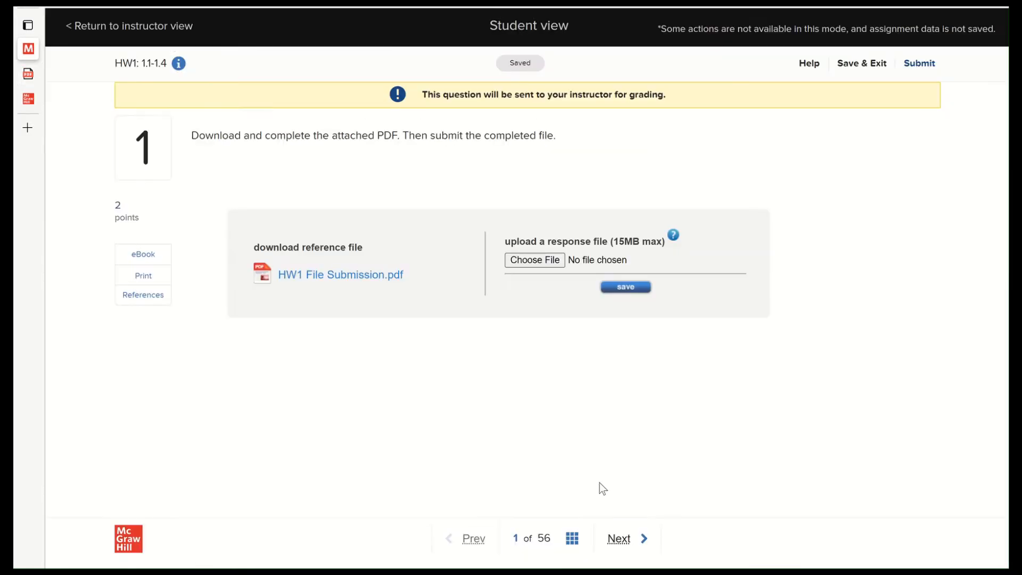
Go to question 2 and answer that "What time is it?" is "not a proposition" and its truth value "does not exist"
left_click(619, 539)
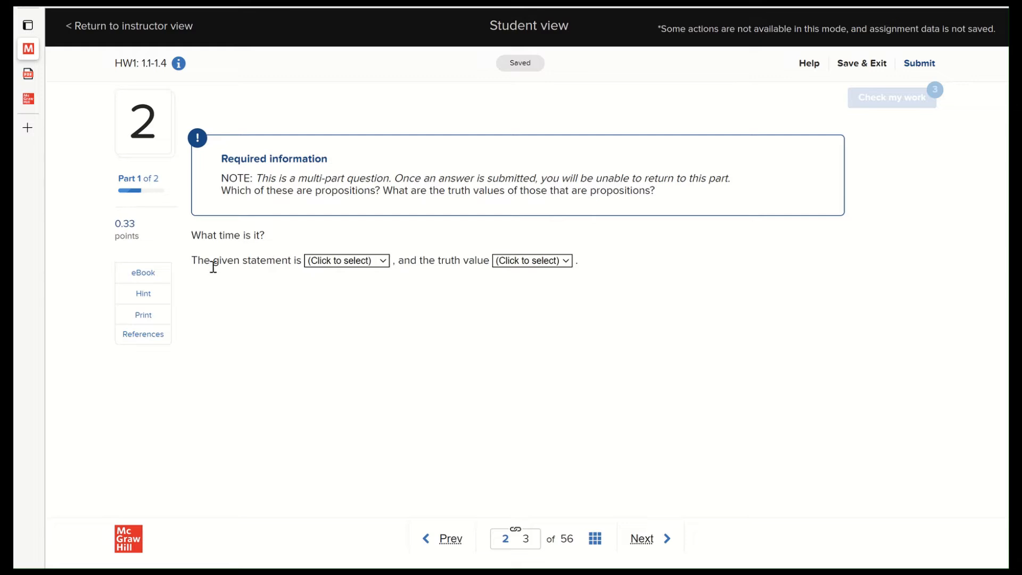
left_click(326, 262)
key("Down")
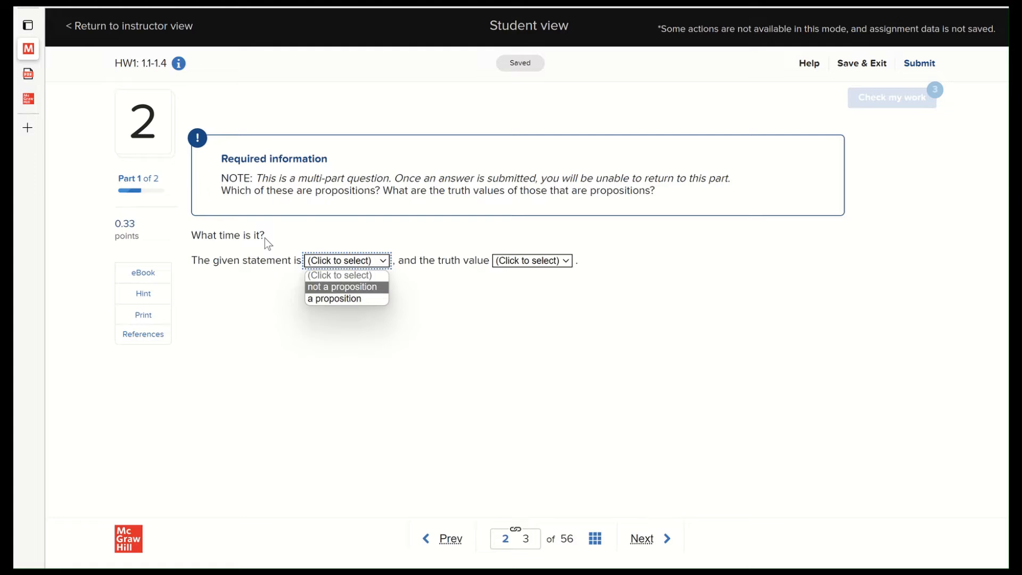
left_click(333, 288)
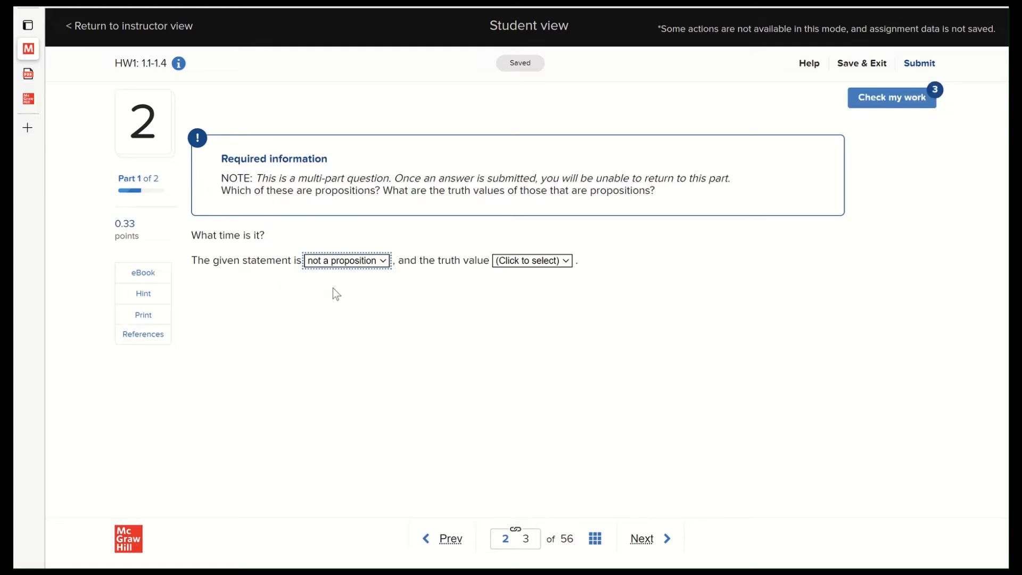
left_click(521, 273)
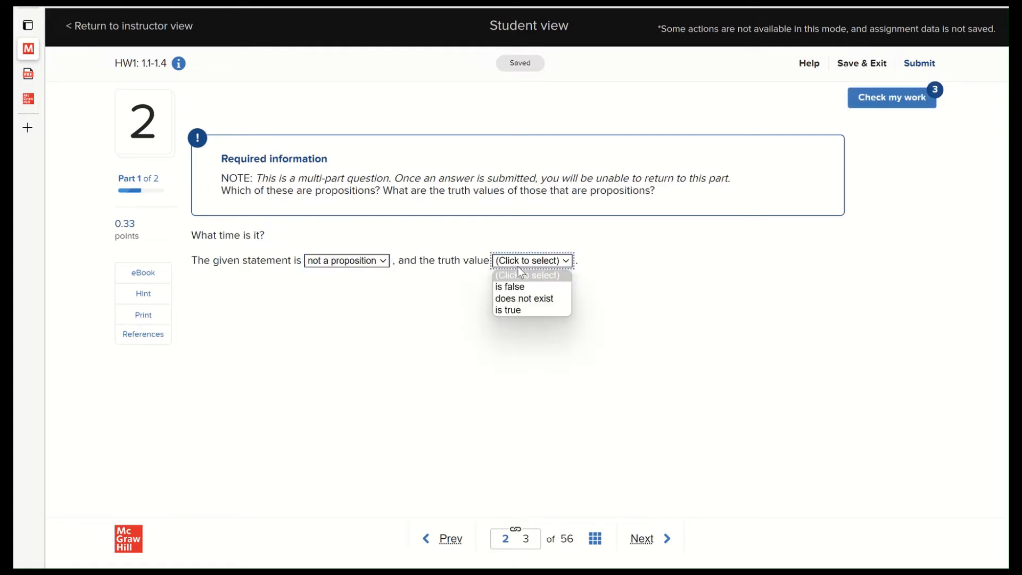
left_click(539, 301)
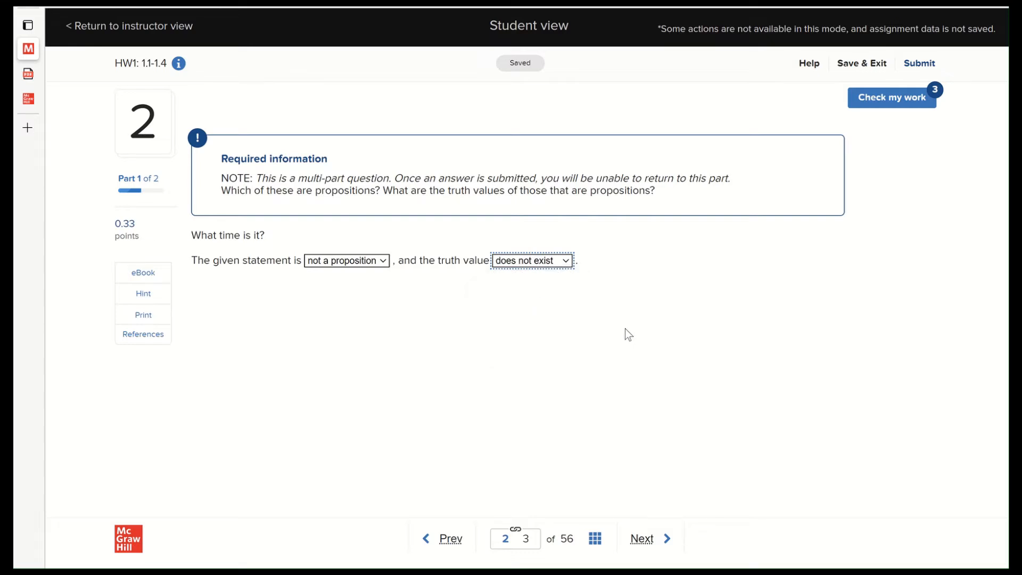
Proceed to question 3 and answer that the green cheese statement is "a proposition" and its truth value "is false"
left_click(657, 541)
left_click(543, 340)
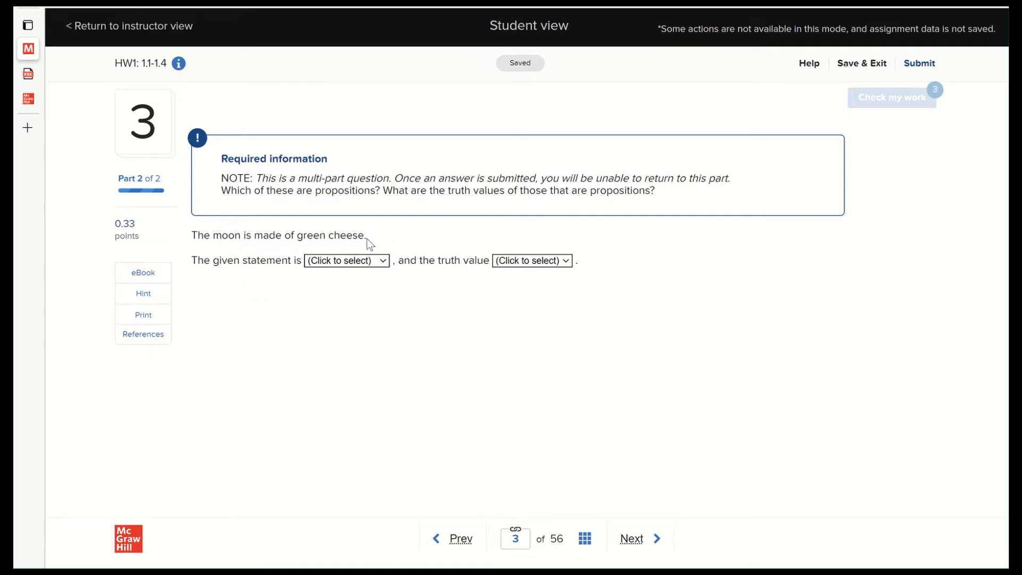
left_click(357, 262)
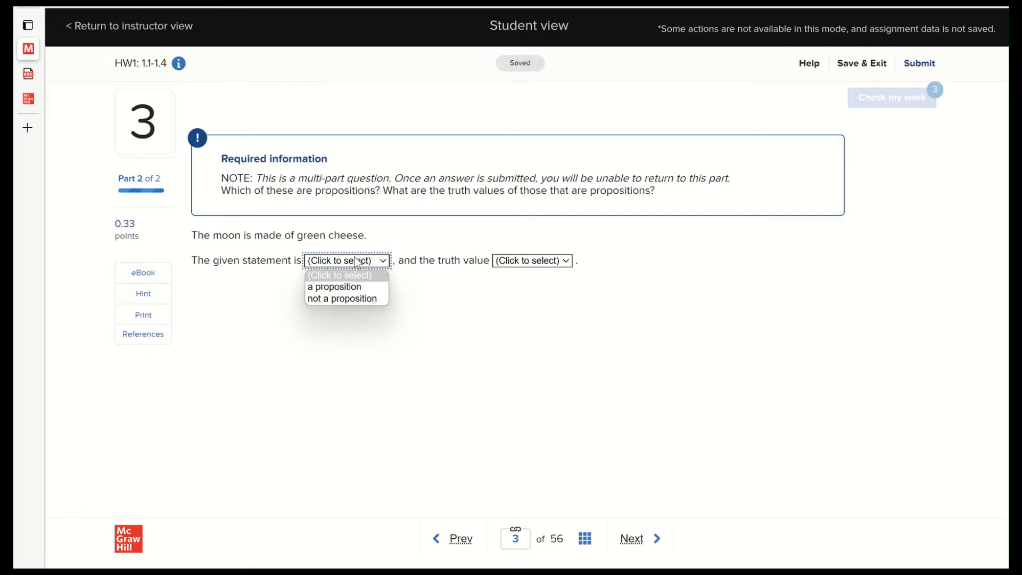
left_click(359, 290)
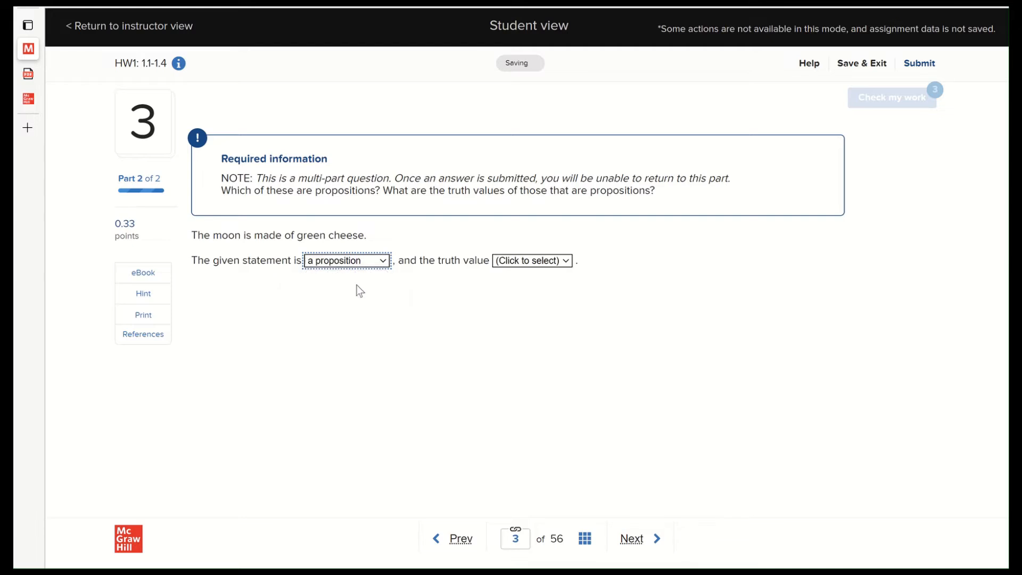
left_click(544, 262)
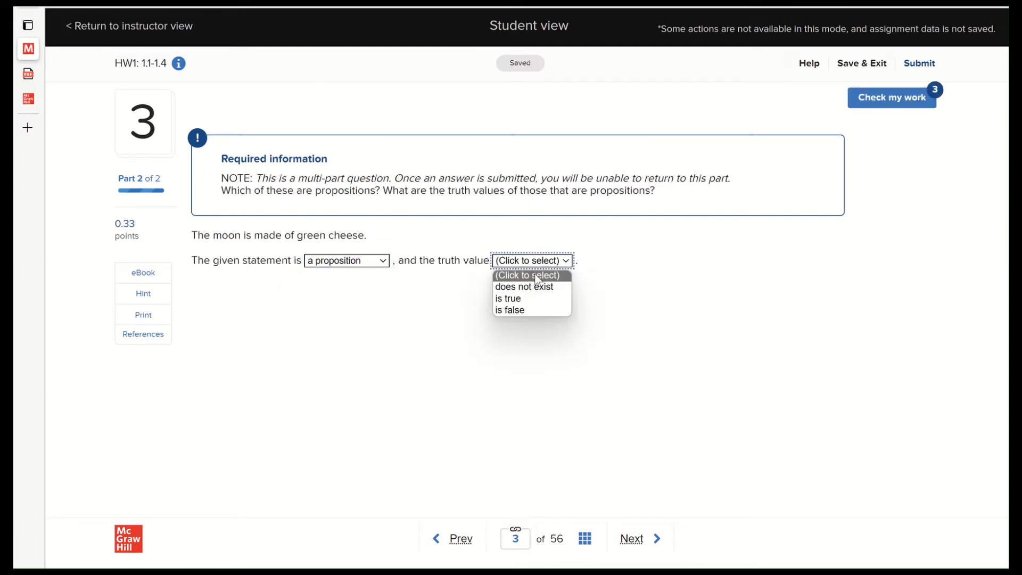
left_click(517, 311)
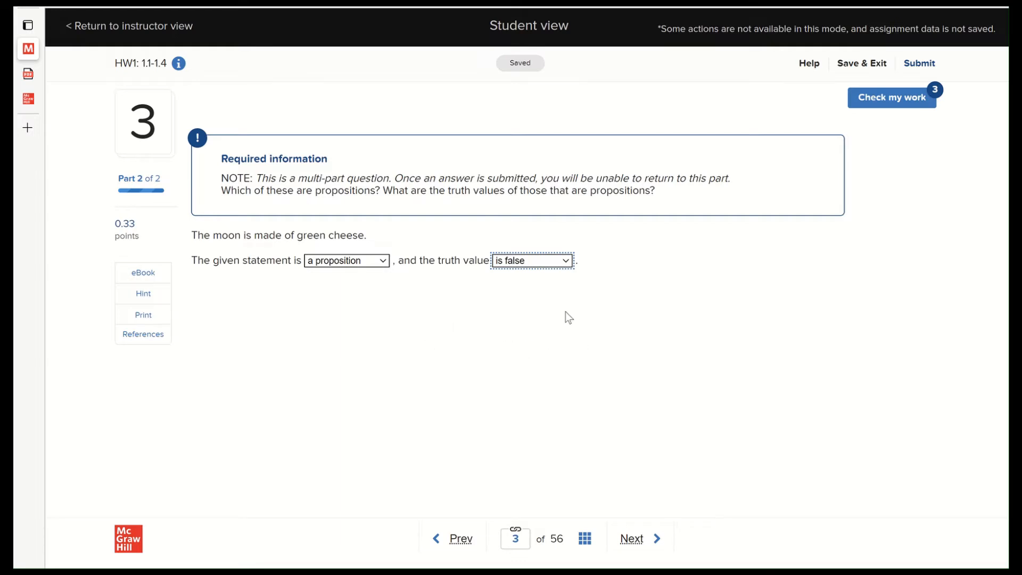
Run Check my work on the answers to question 3 and confirm using one of the allowed checks
left_click(891, 105)
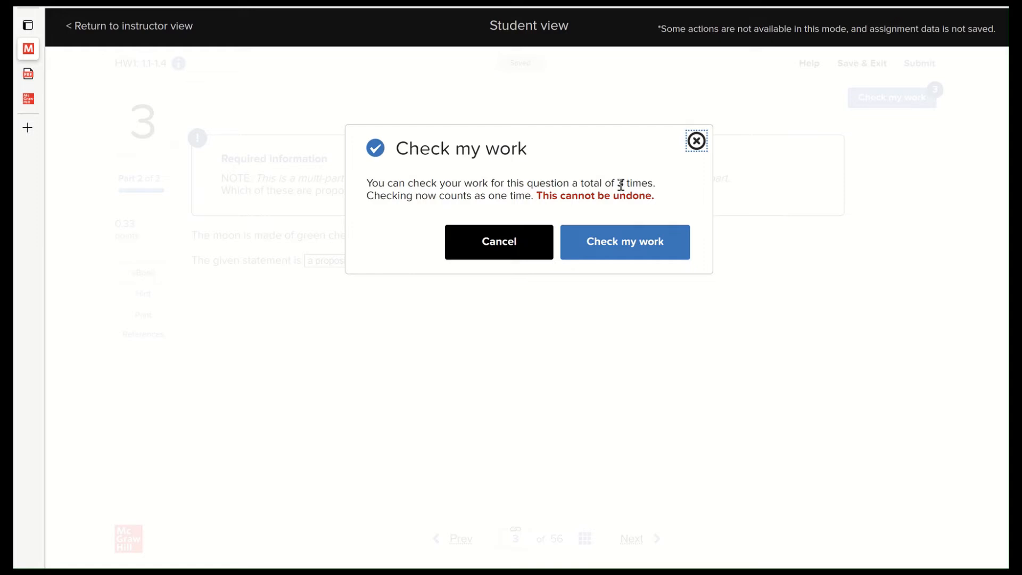
left_click(620, 247)
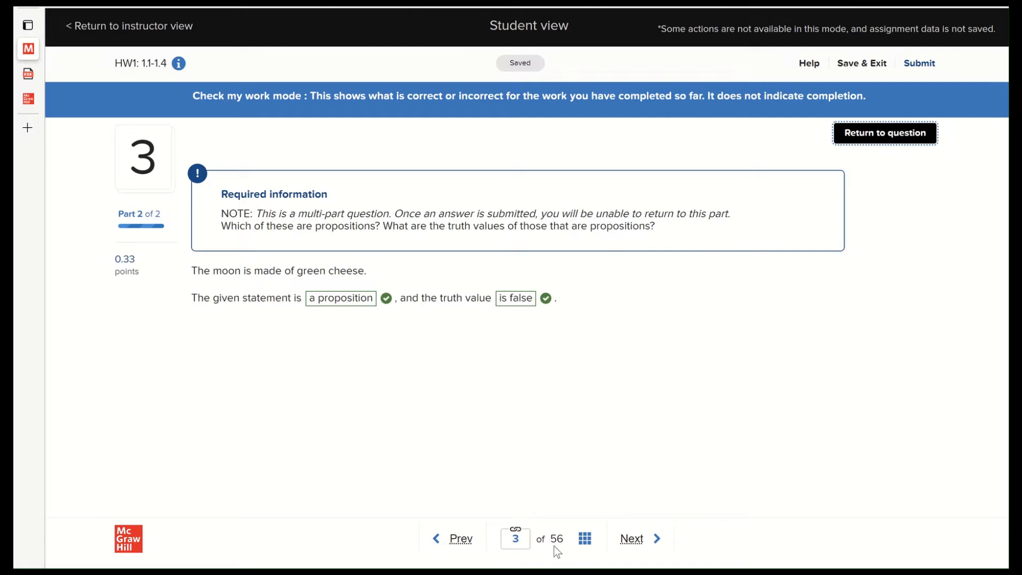
Proceed to question 4 and review its references for the chapter, section and difficulty, then close them
left_click(628, 542)
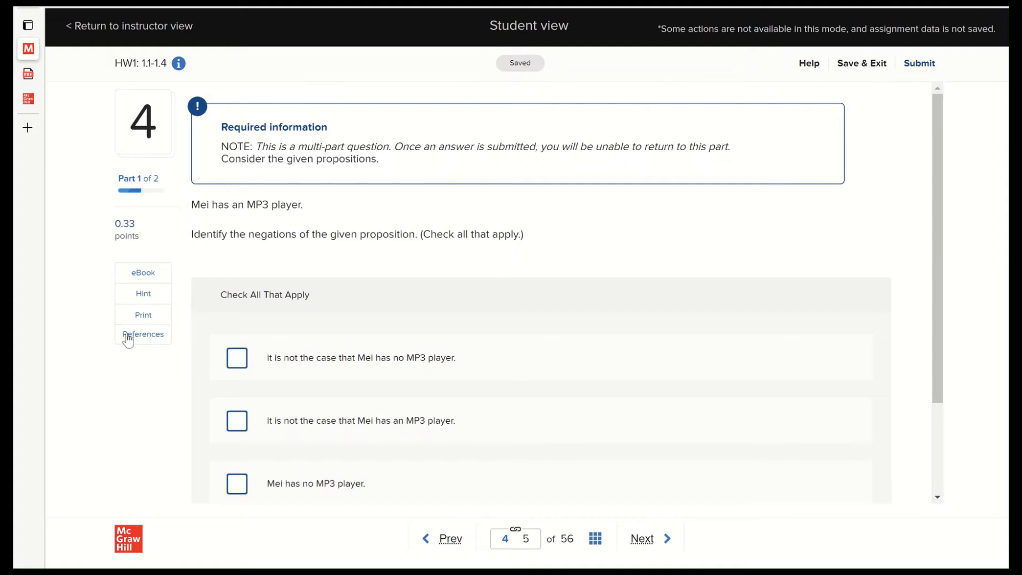
left_click(129, 337)
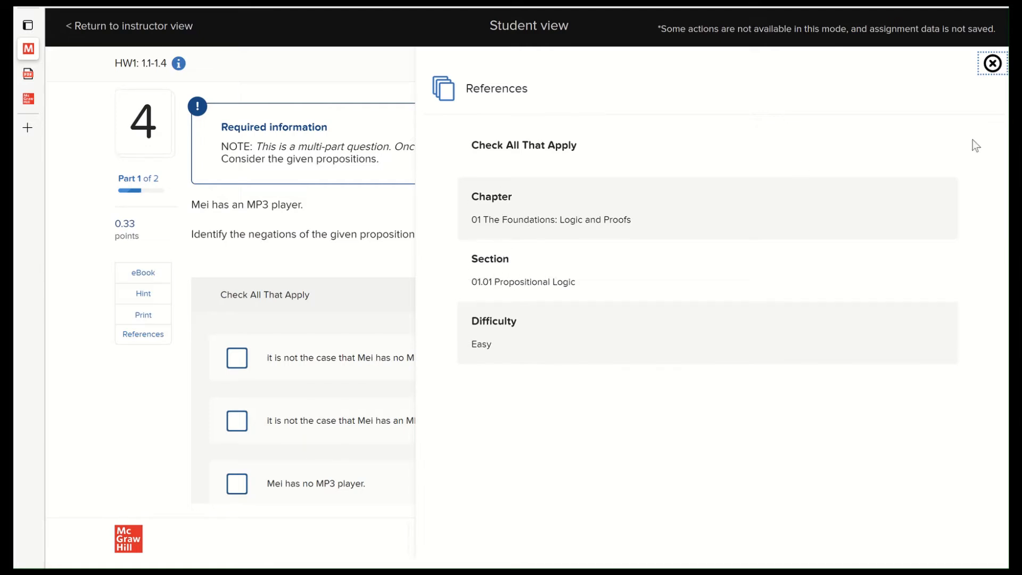
left_click(993, 64)
scroll(594, 211, "down", 1)
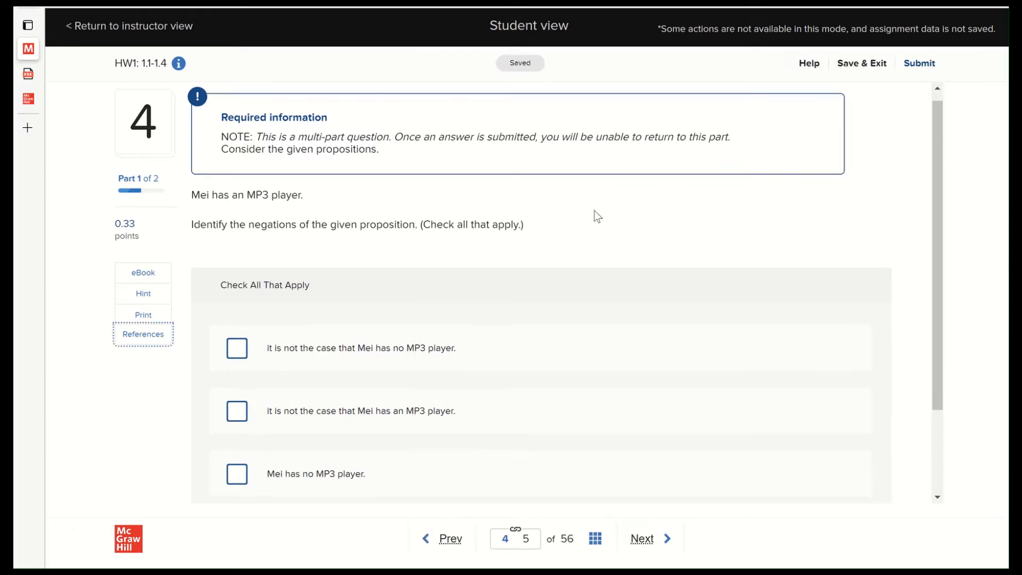
scroll(594, 210, "down", 1)
scroll(595, 211, "up", 1)
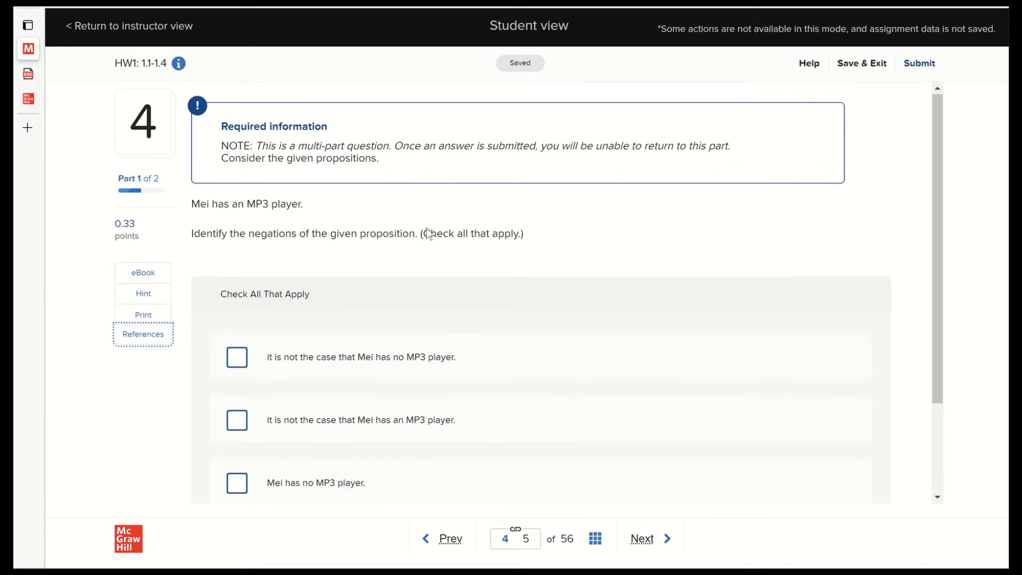
Read the hint for question 4 on negations, close it, and return to the question
left_click(143, 294)
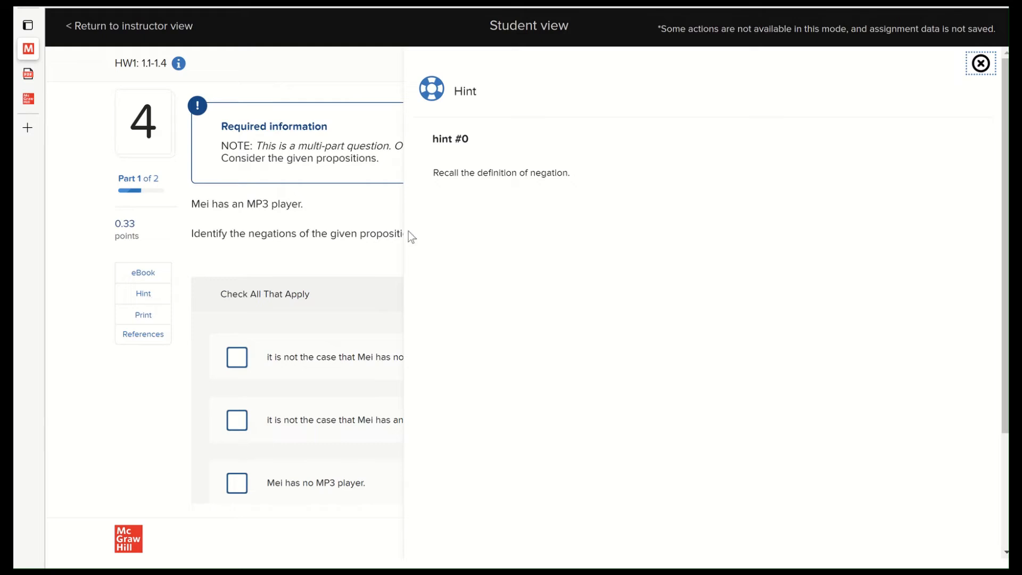
left_click(982, 65)
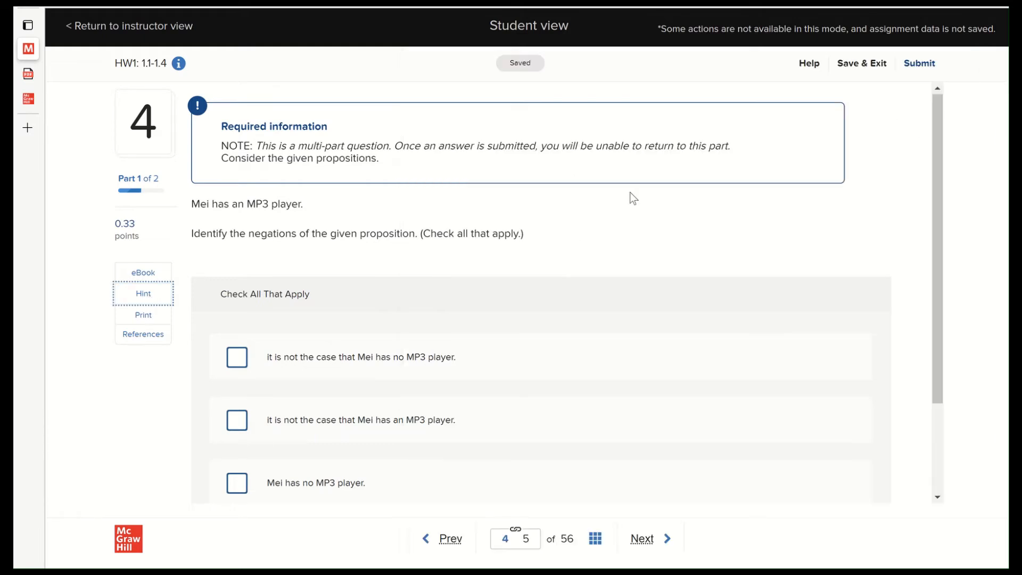
scroll(559, 241, "down", 1)
scroll(559, 243, "up", 1)
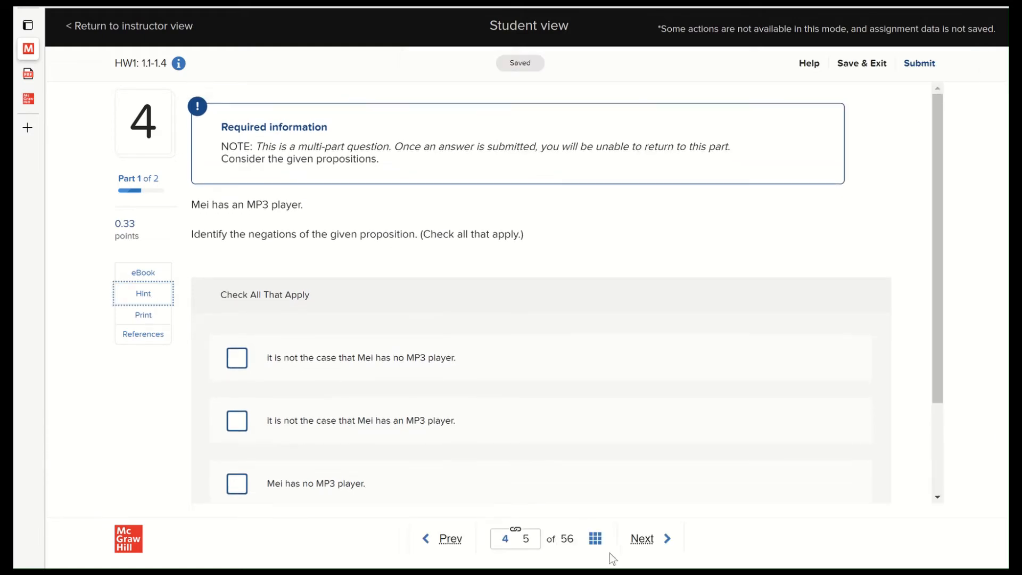
Open the question map, browse its pages as far as questions 31–45, and return to the page with questions 1–15
left_click(596, 542)
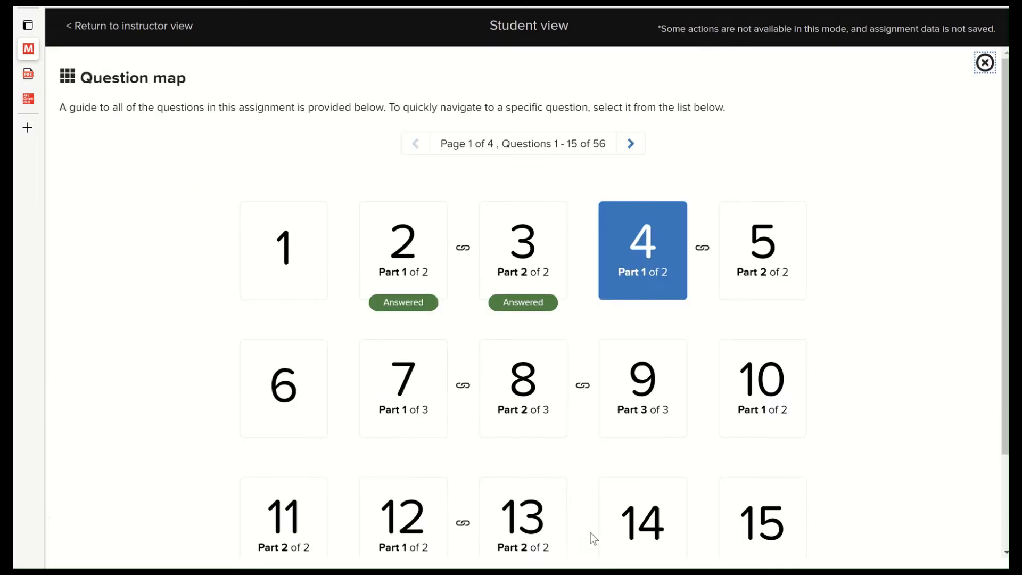
scroll(590, 530, "down", 1)
scroll(590, 528, "up", 1)
scroll(590, 529, "down", 1)
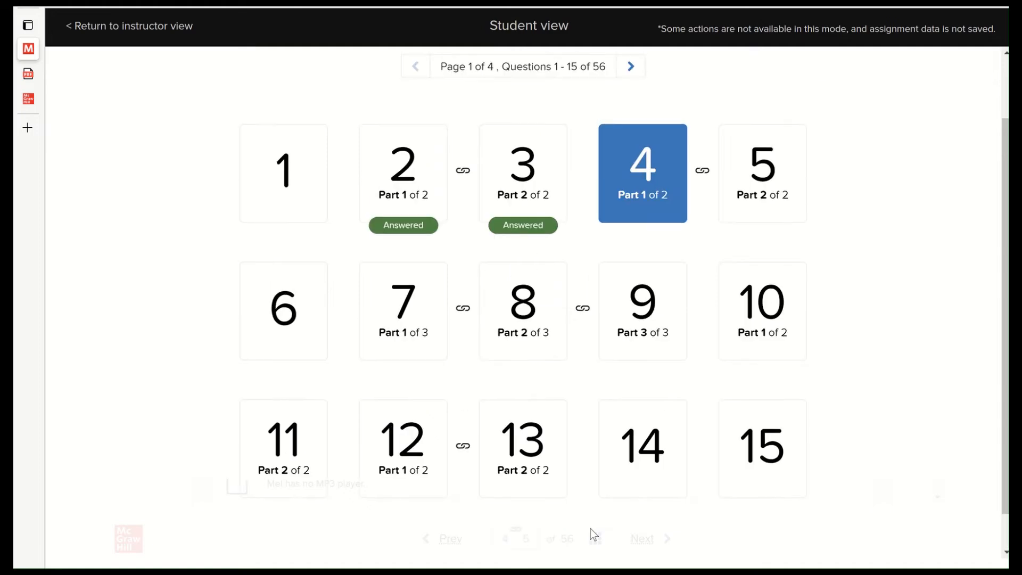
scroll(590, 528, "up", 1)
left_click(631, 110)
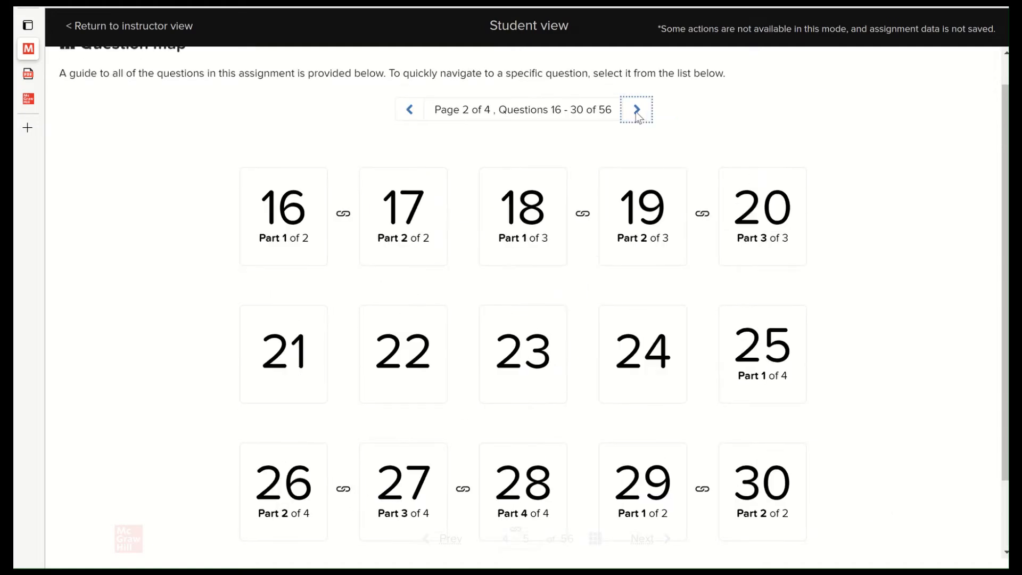
left_click(637, 112)
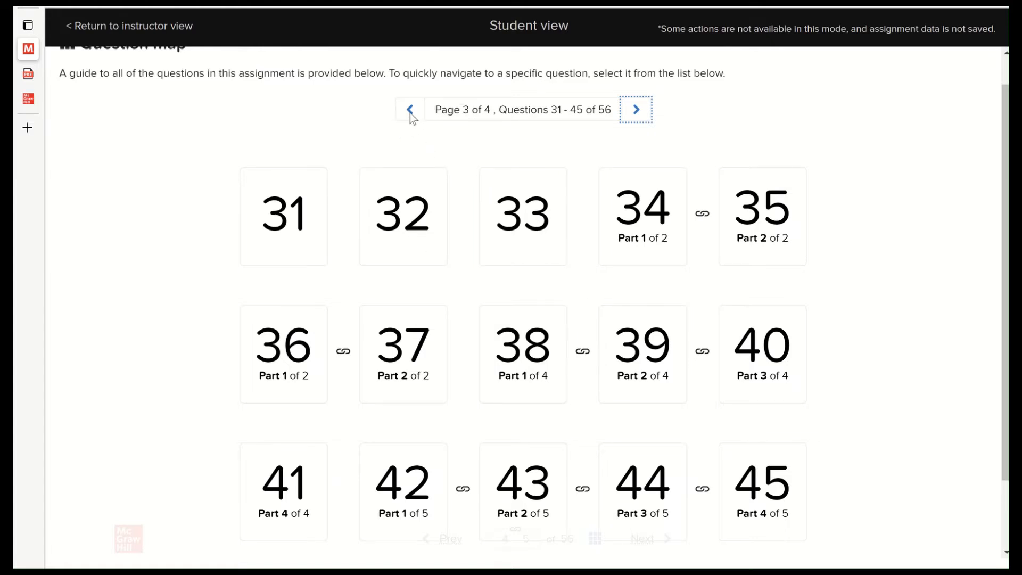
scroll(410, 113, "down", 1)
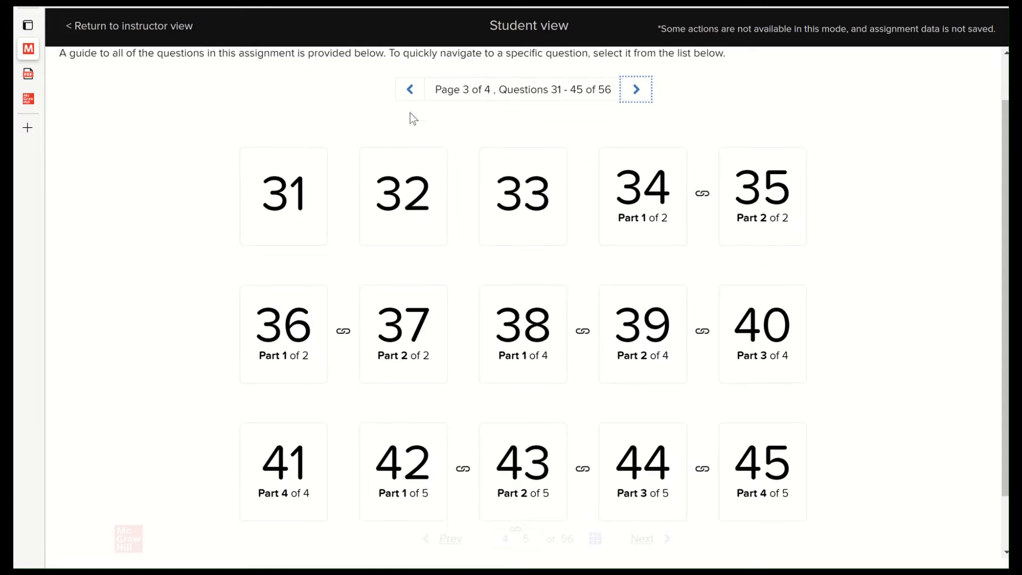
left_click(411, 91)
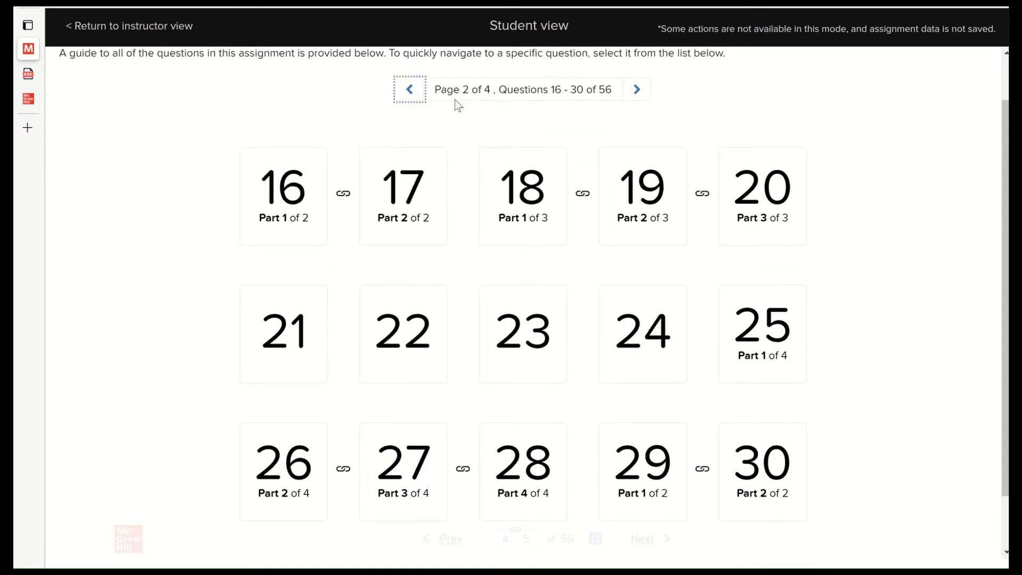
left_click(411, 90)
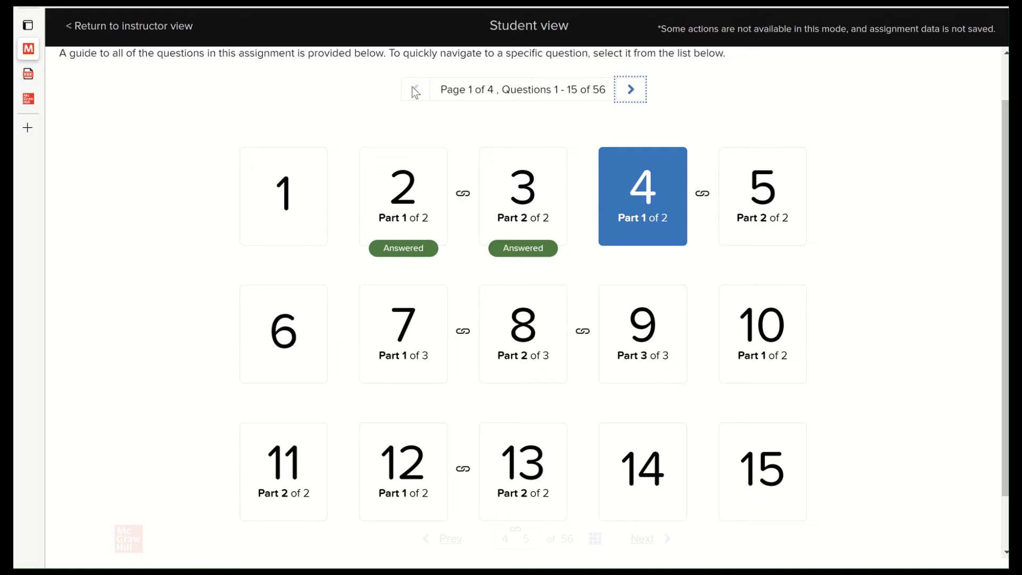
Jump to question 1 from the question map and switch to the open Homework 1 File Submission PDF
left_click(297, 213)
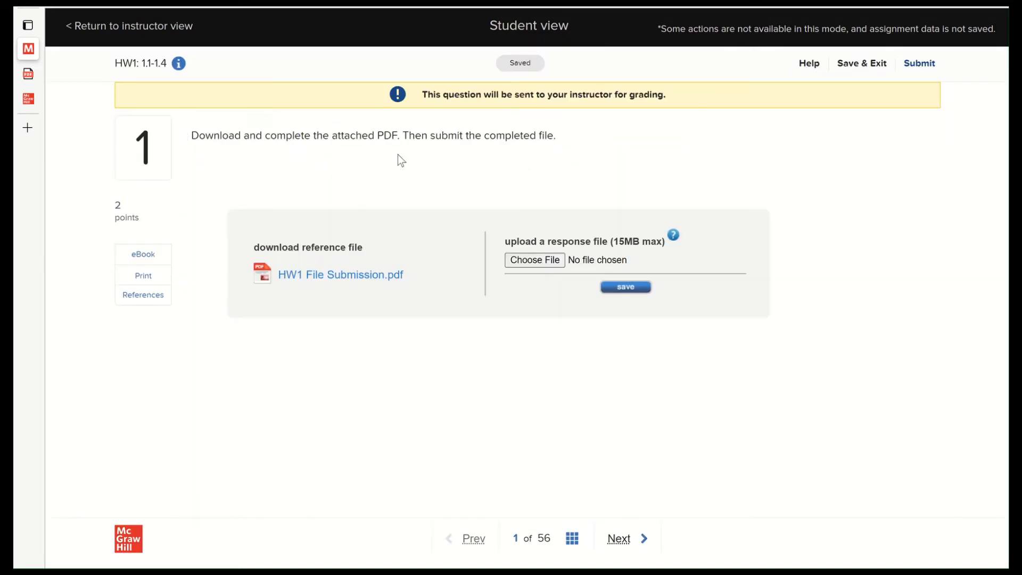
left_click(29, 75)
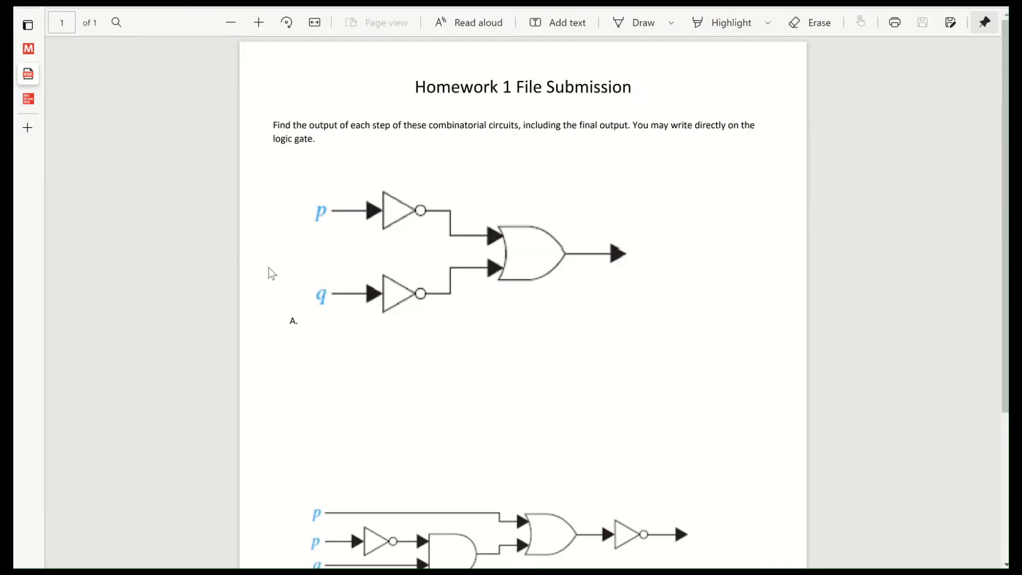